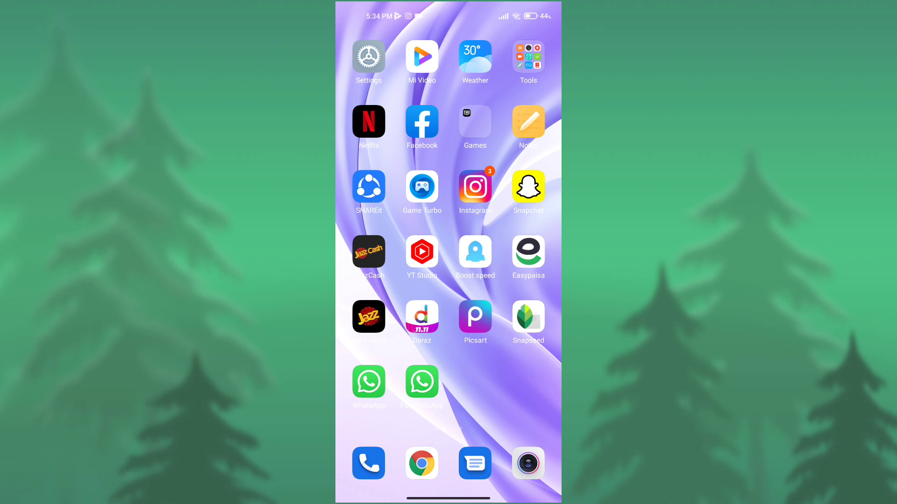
- Open Picsart briefly, then close it and return to the home screen page with WhatsApp
left_click(475, 316)
left_click_drag(448, 497, 502, 322)
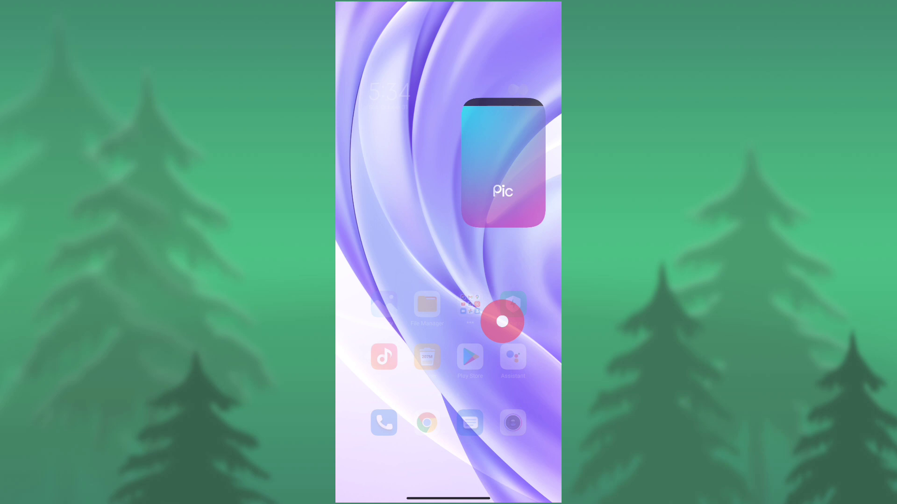
left_click_drag(410, 260, 355, 262)
mouse_move(426, 280)
left_mouse_down()
mouse_move(364, 280)
mouse_move(467, 280)
left_mouse_up()
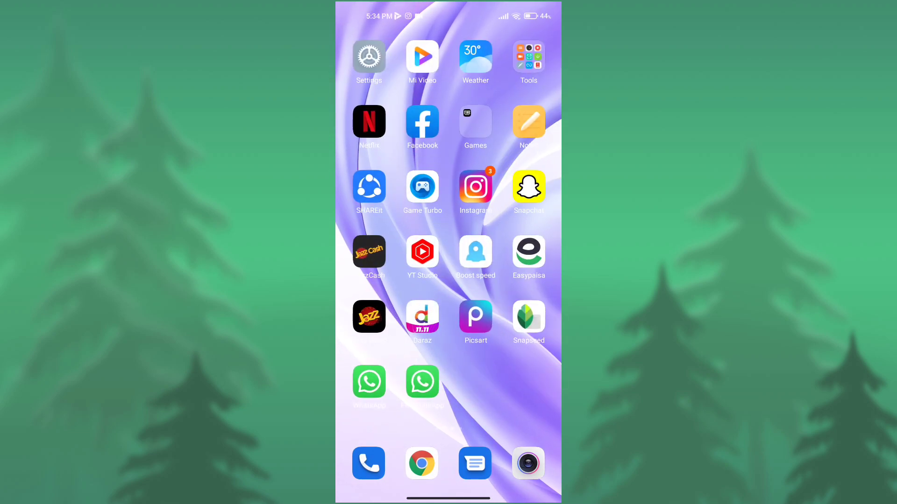
- In the WhatsApp chat, attach the 2:50, 17 MB screen-recording video from Gallery
left_click(369, 382)
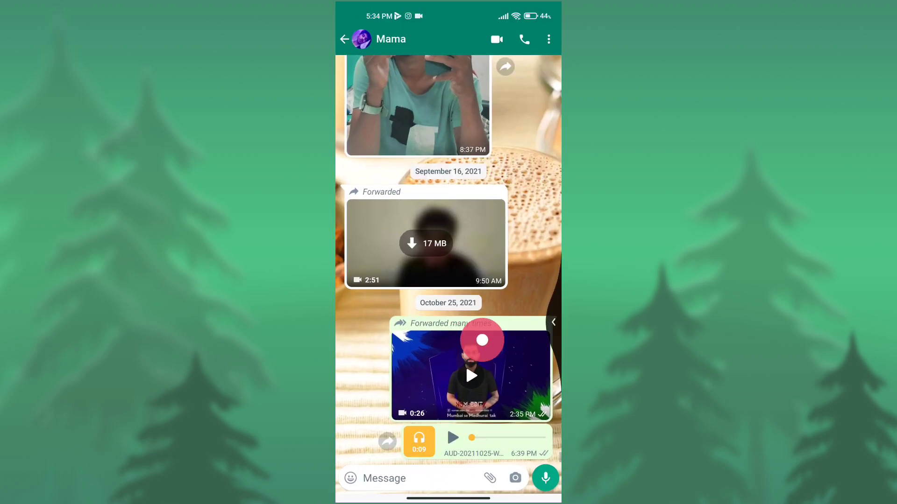
left_click(482, 340)
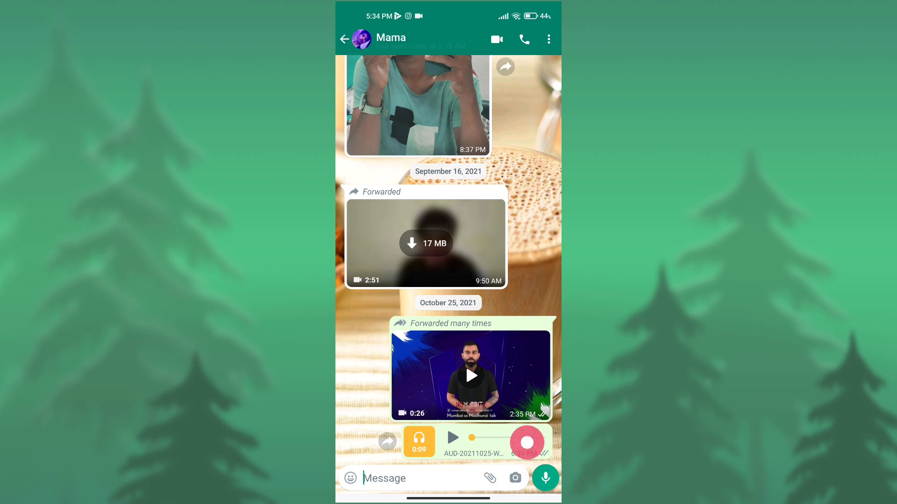
left_click(490, 478)
left_click(505, 370)
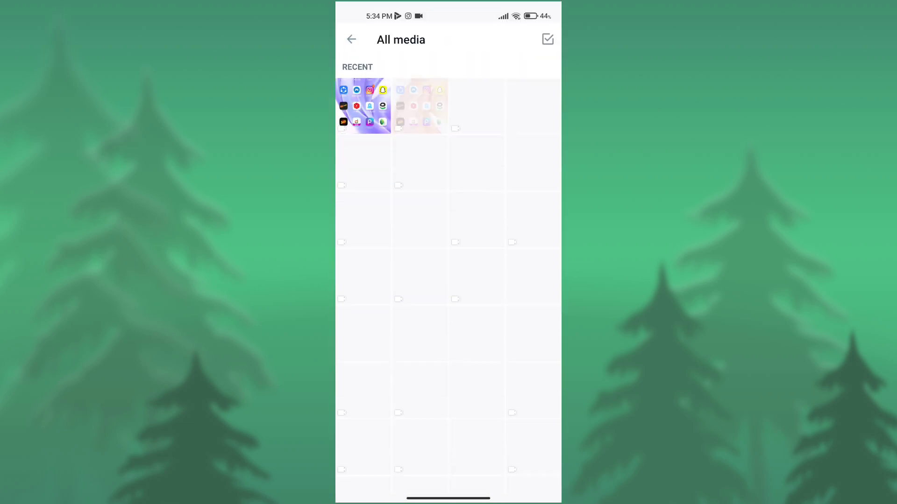
left_click(363, 105)
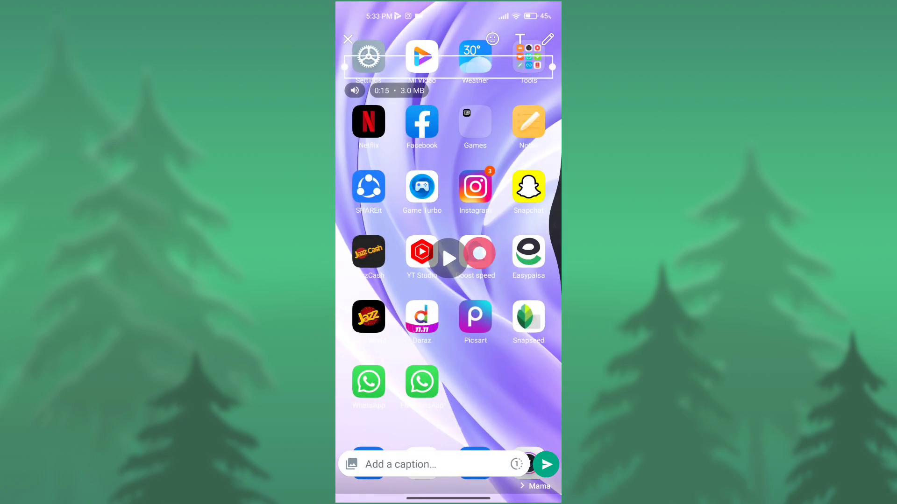
left_click_drag(558, 255, 450, 254)
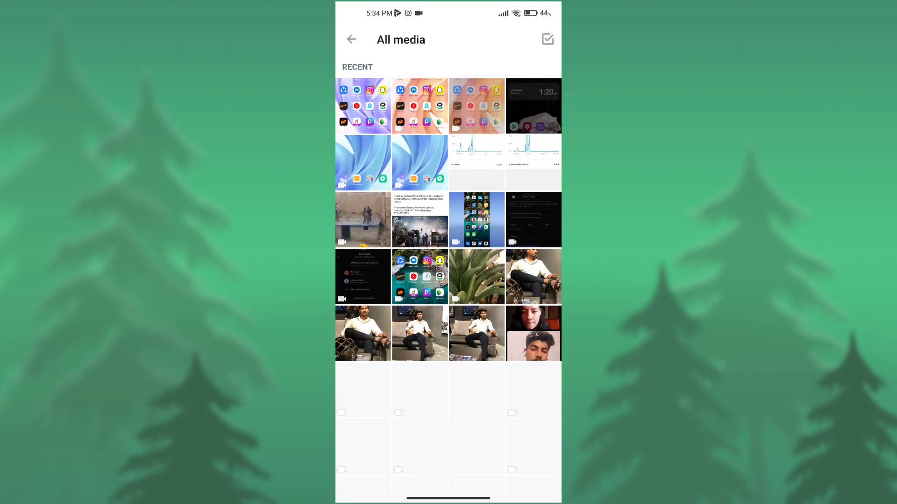
left_click(476, 223)
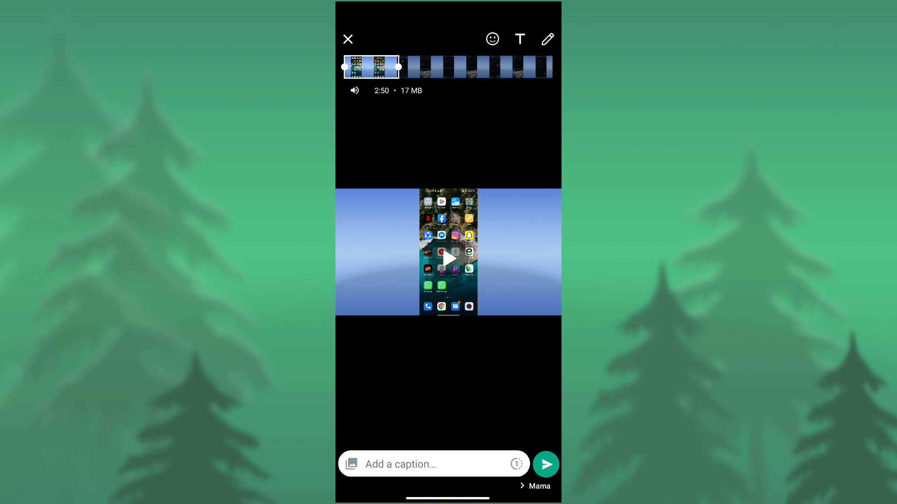
- Send the 2:50 video, play it full screen, pause at 00:02 and return to the chat
left_click(546, 465)
left_click(517, 393)
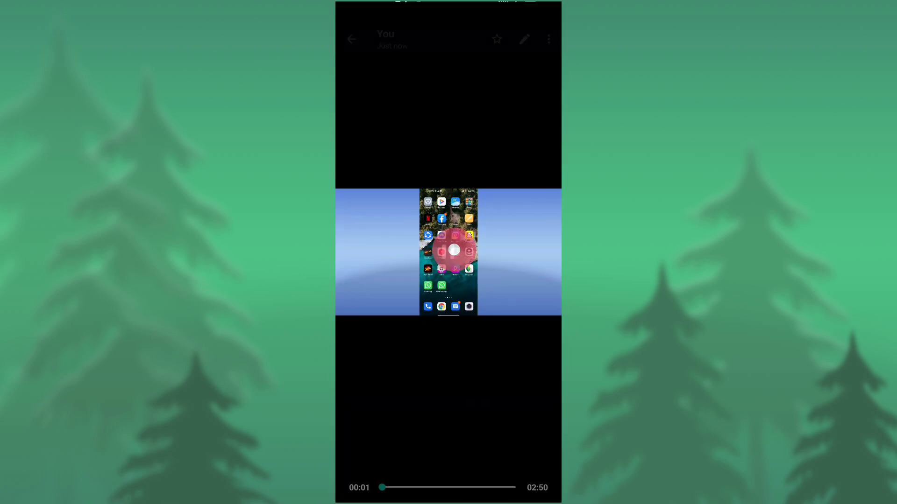
left_click(449, 252)
left_click(449, 252)
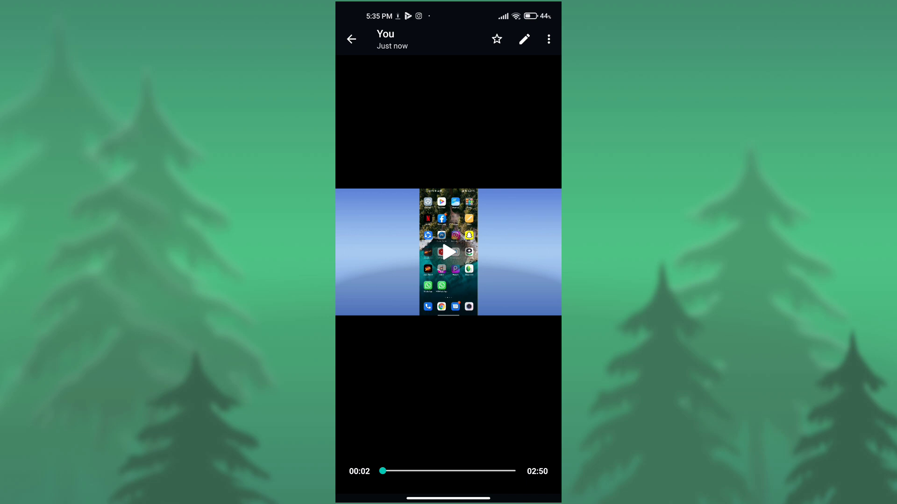
left_click(352, 39)
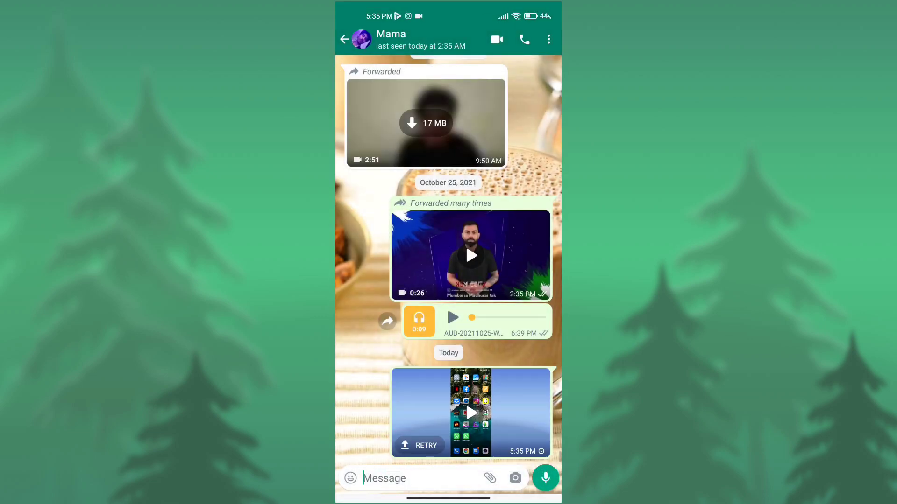
- Back out of the Gallery attachment and choose Document as the attachment type instead
left_click(489, 478)
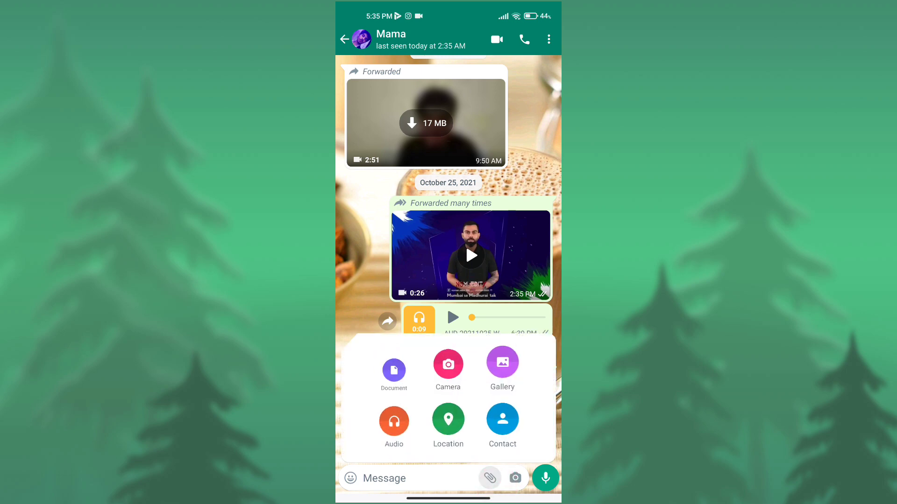
left_click(505, 367)
left_click(350, 38)
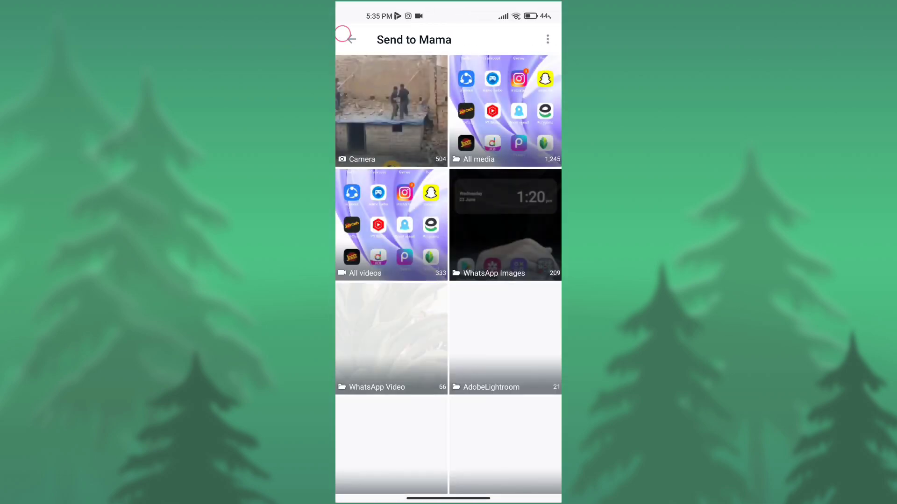
left_click(490, 477)
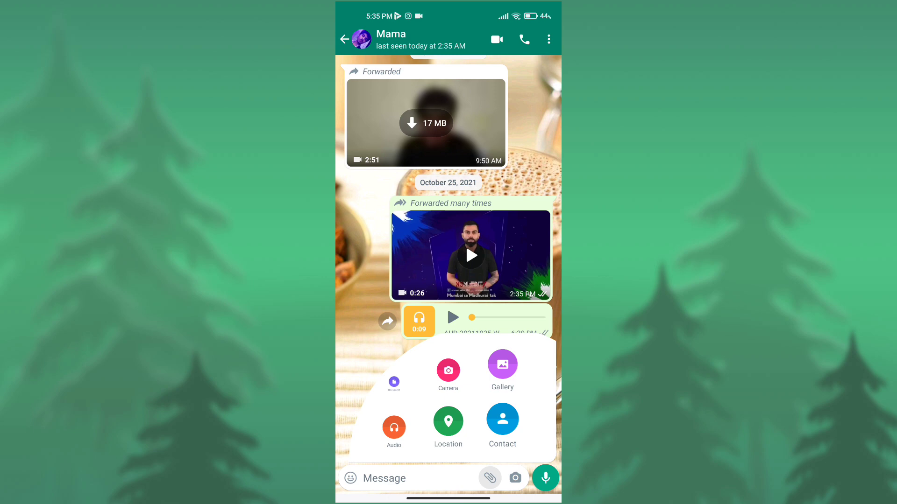
left_click(393, 363)
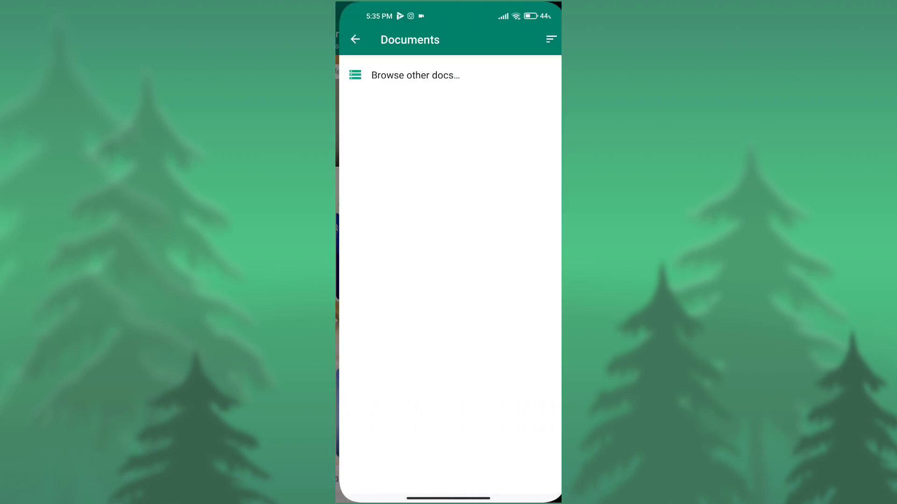
- Browse the phone's files to Videos > ScreenRecorder and scroll down its list of recordings
left_click(395, 77)
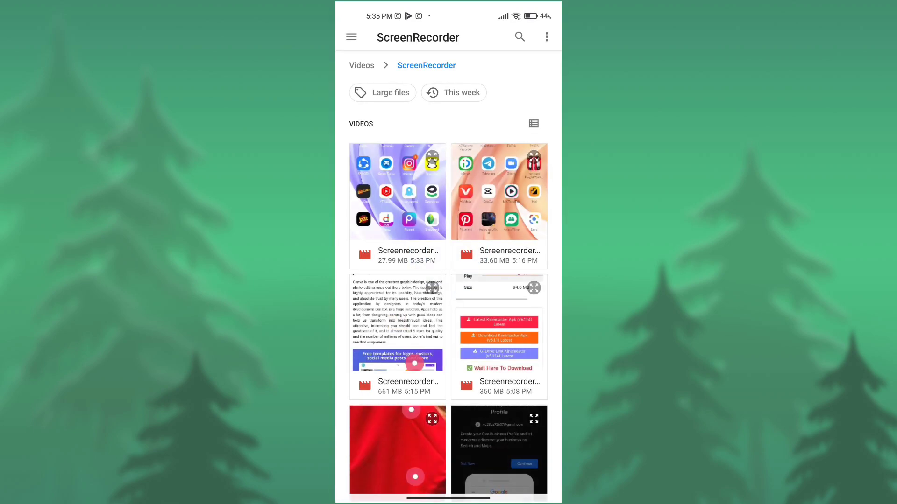
left_click(352, 37)
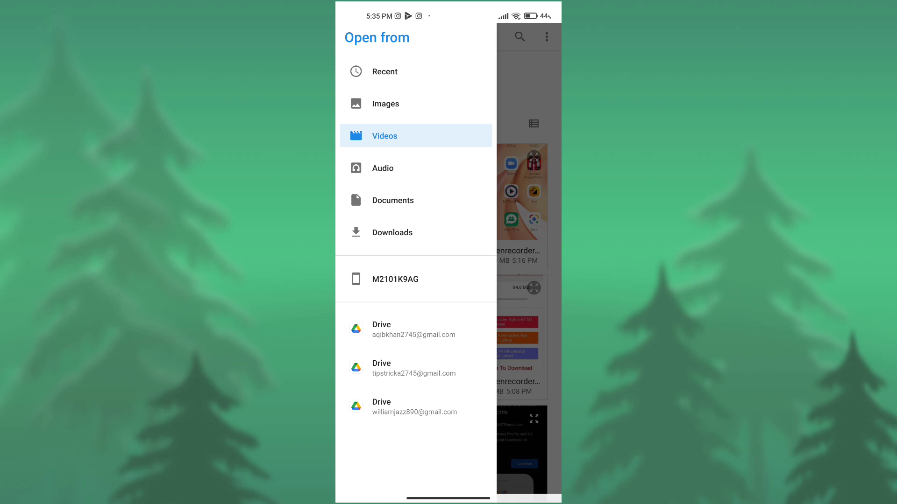
left_click(450, 261)
left_click(433, 136)
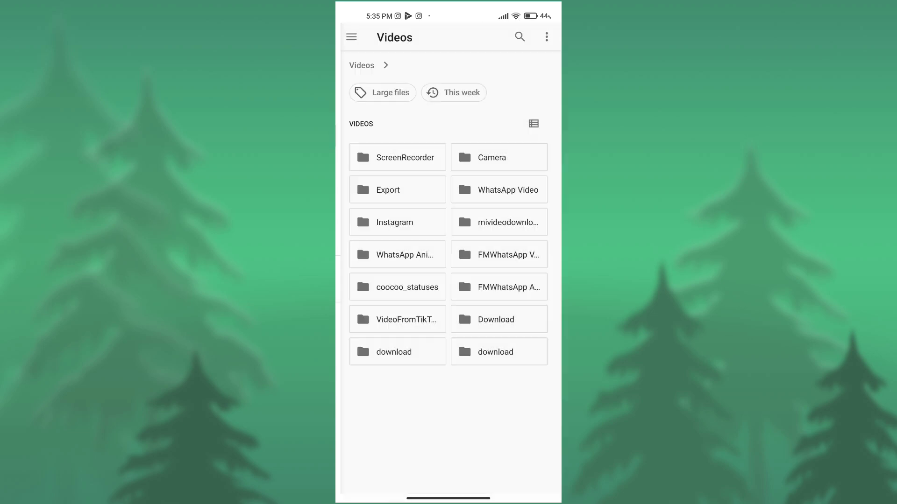
left_click(351, 37)
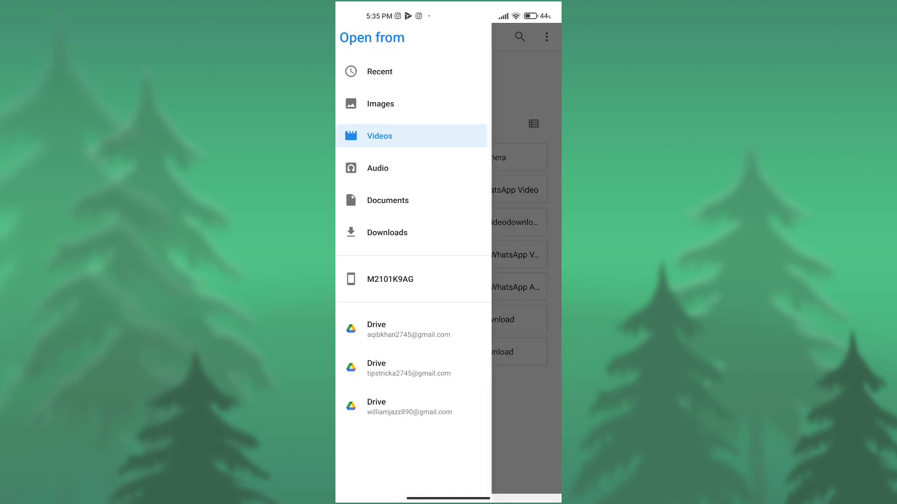
left_click(380, 136)
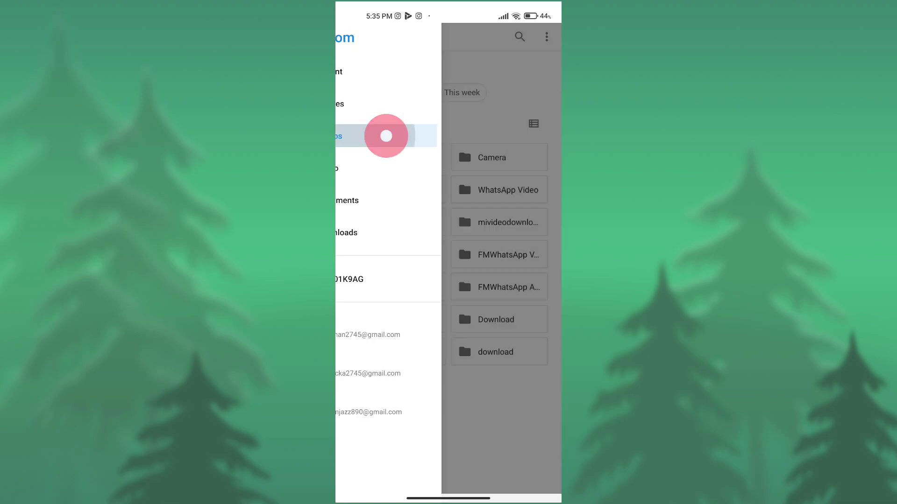
left_click(381, 154)
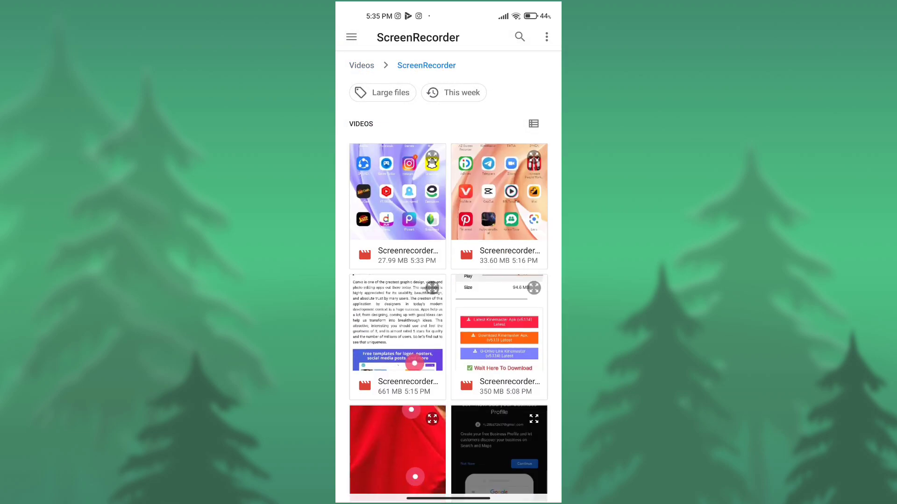
scroll(514, 234, "down", 5)
scroll(510, 180, "down", 2)
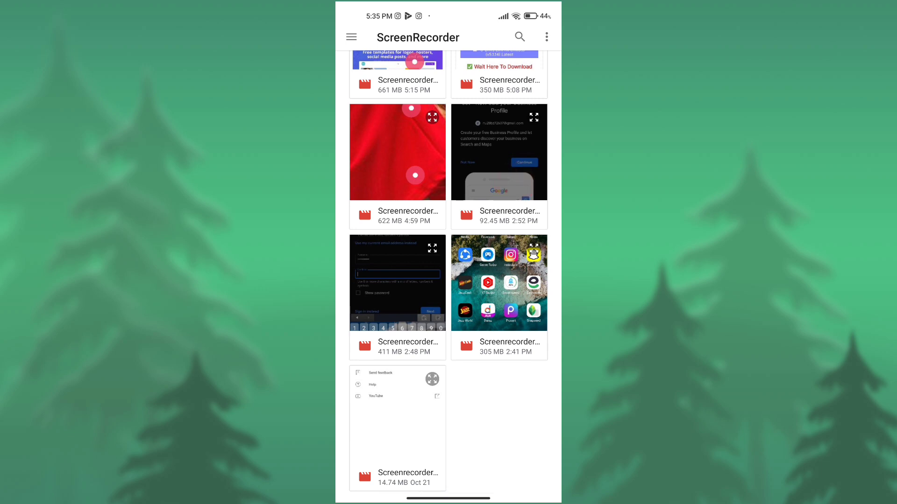
- Pick the 411 MB recording, confirm SEND to Mama, and OK the over-100 MB warning
left_click(407, 289)
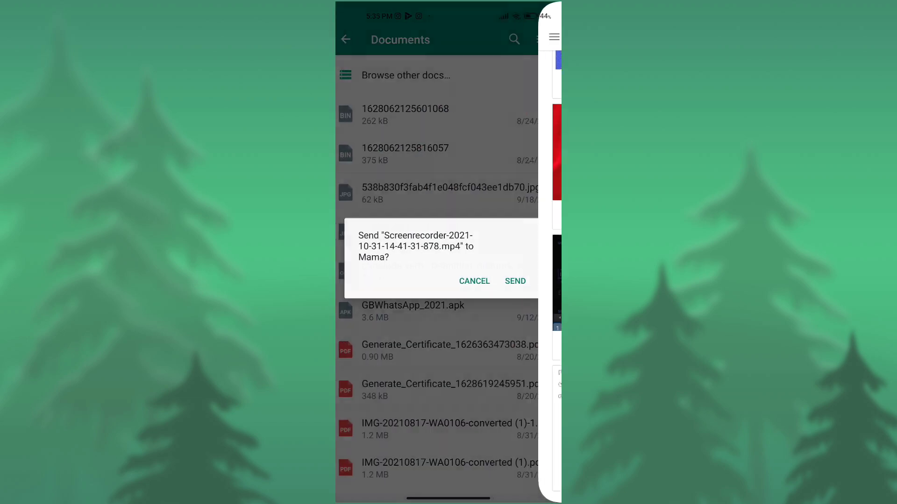
left_click(520, 282)
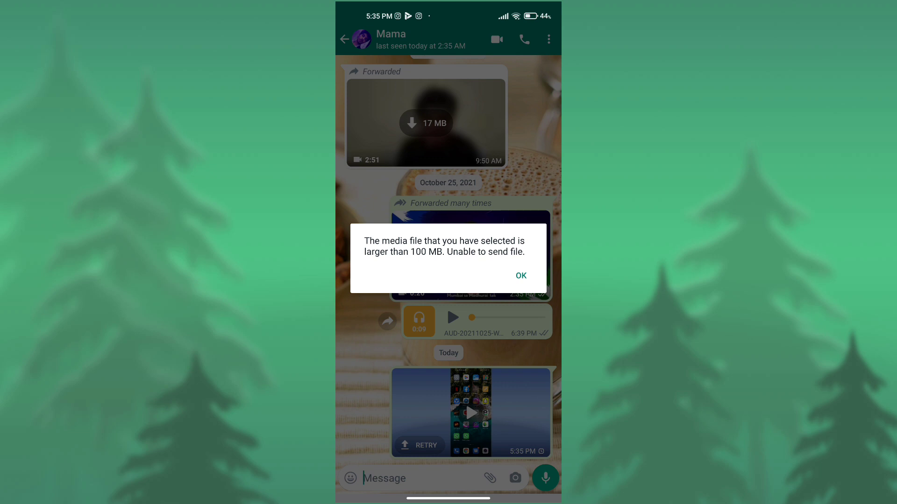
left_click(521, 276)
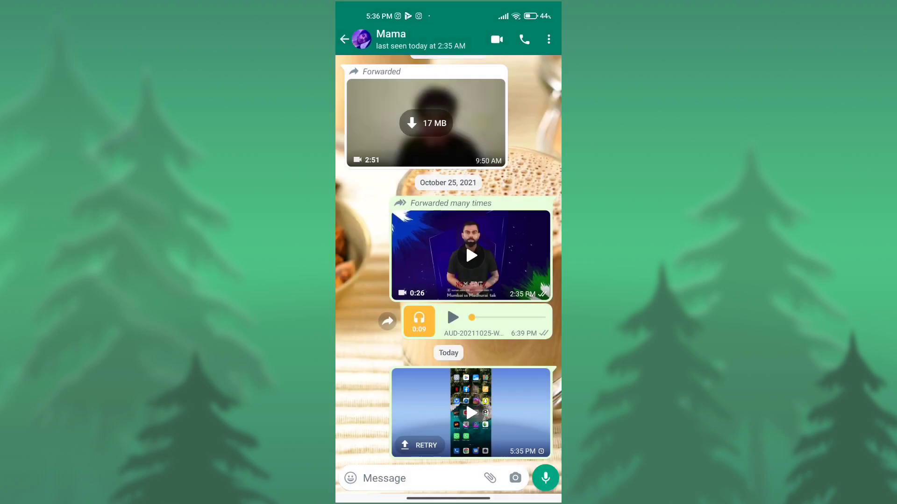
- Exit WhatsApp to the MIUI home screen and flip between home pages
left_click(460, 428)
key("Escape")
key("Escape")
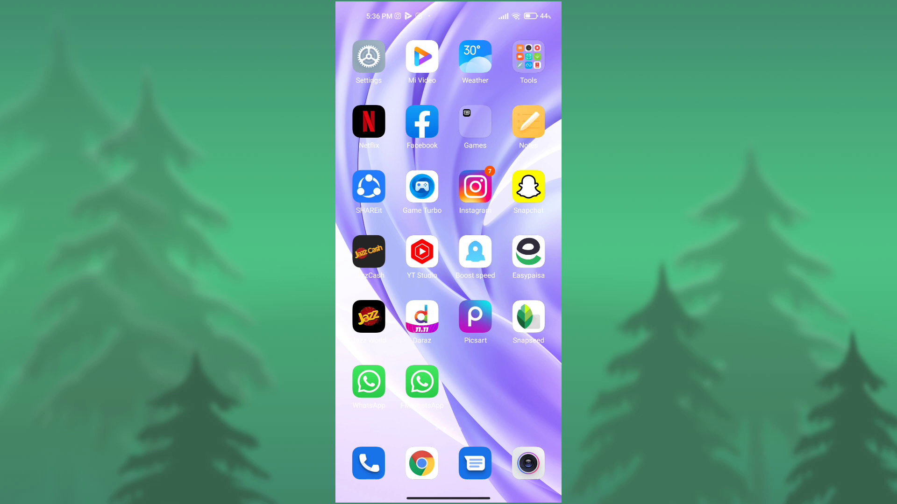
left_click_drag(514, 425, 391, 430)
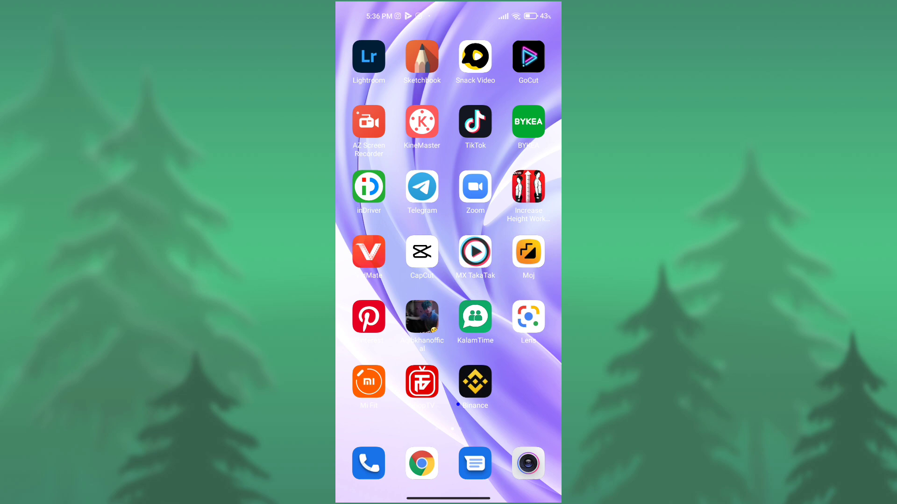
left_click_drag(513, 327, 373, 327)
left_click_drag(374, 374, 487, 374)
- Clear all recent apps and page back to the first home screen
left_click_drag(449, 497, 458, 327)
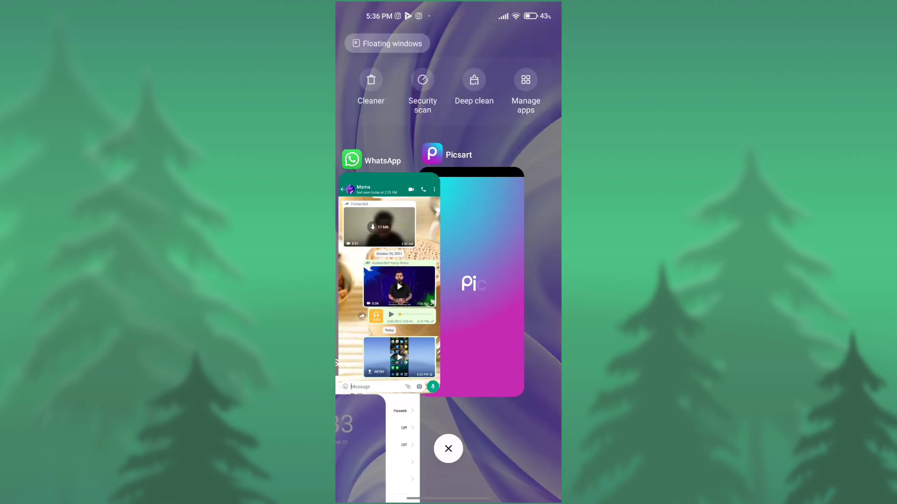
left_click(448, 449)
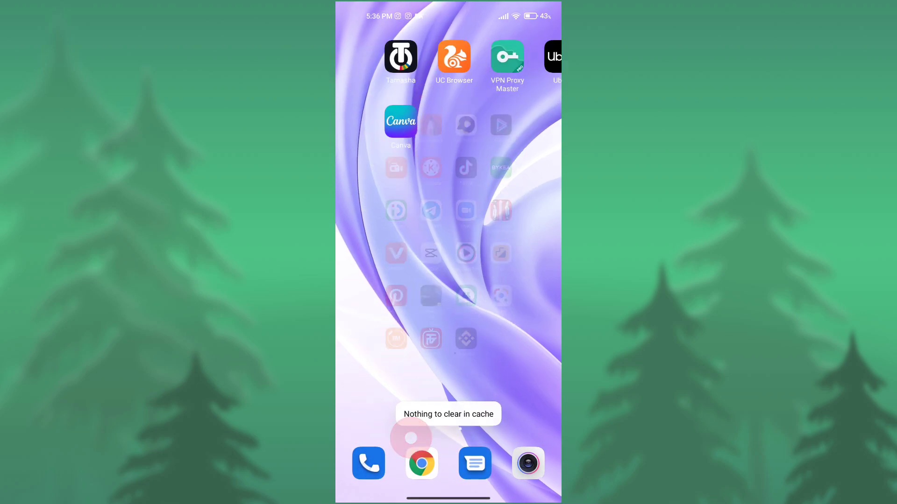
left_click_drag(513, 280, 374, 280)
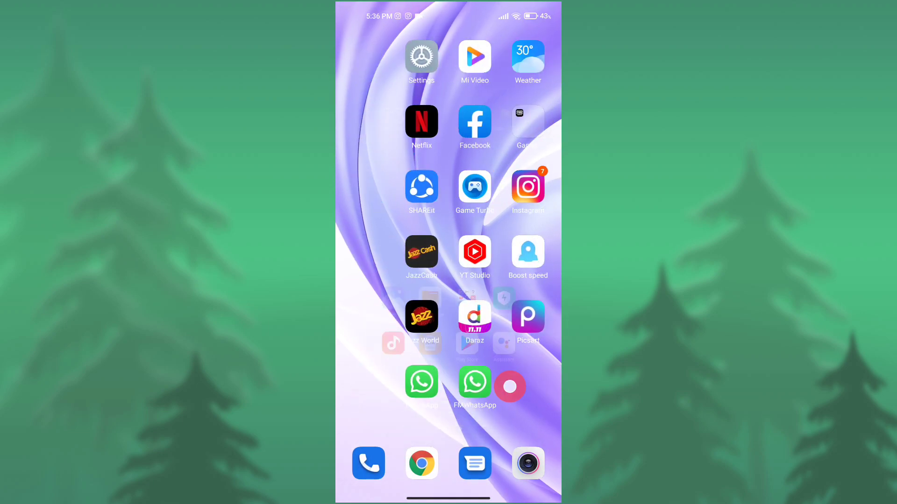
- Open the 10:57 video in Gallery's All photos and view its details: 20211031_1080p.mp4, 413MB
left_click(368, 316)
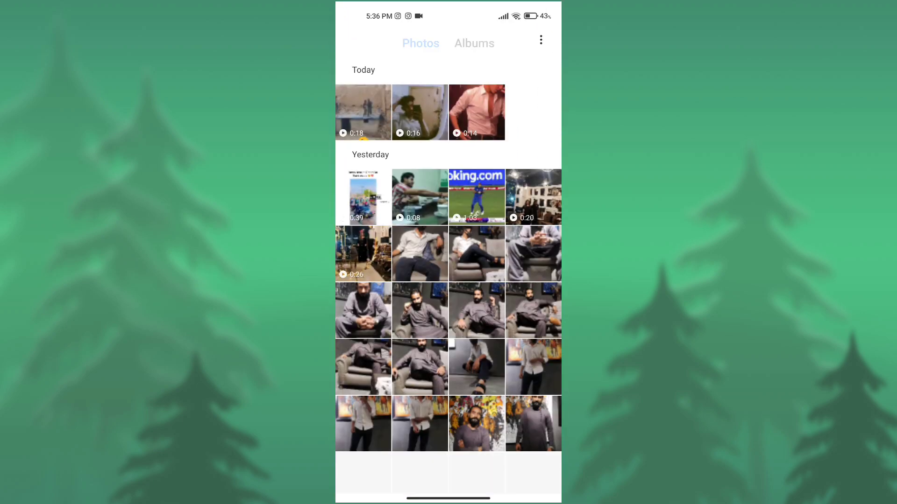
left_click(474, 43)
left_click(380, 93)
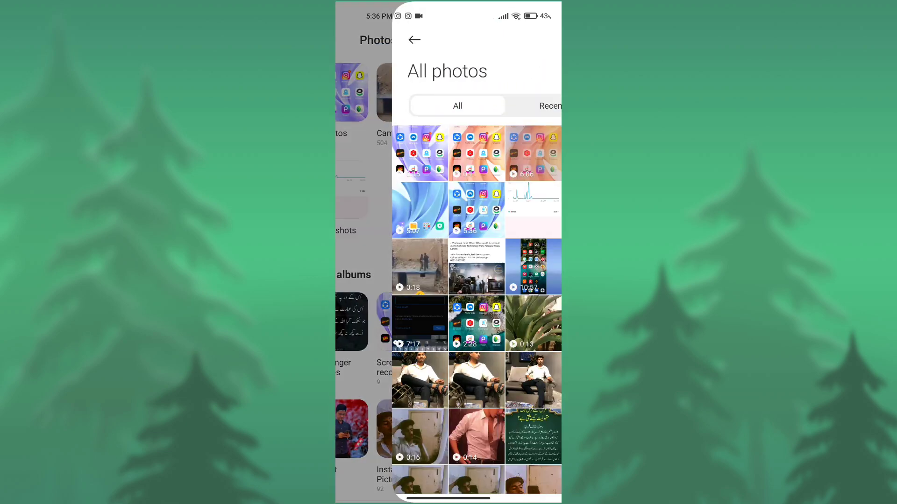
left_click(476, 266)
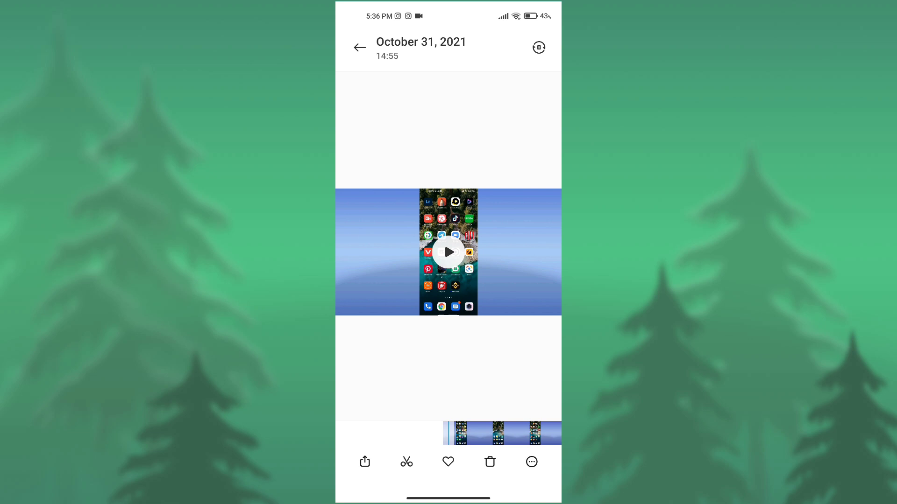
left_click(532, 462)
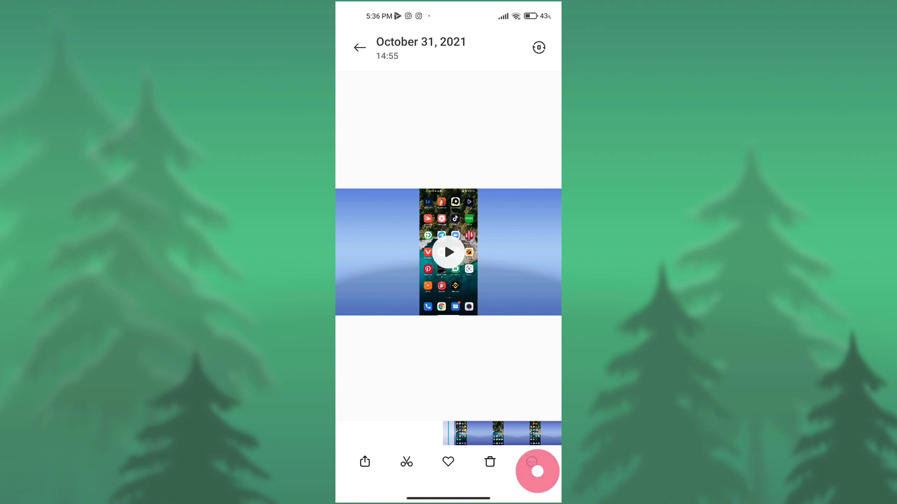
left_click(455, 425)
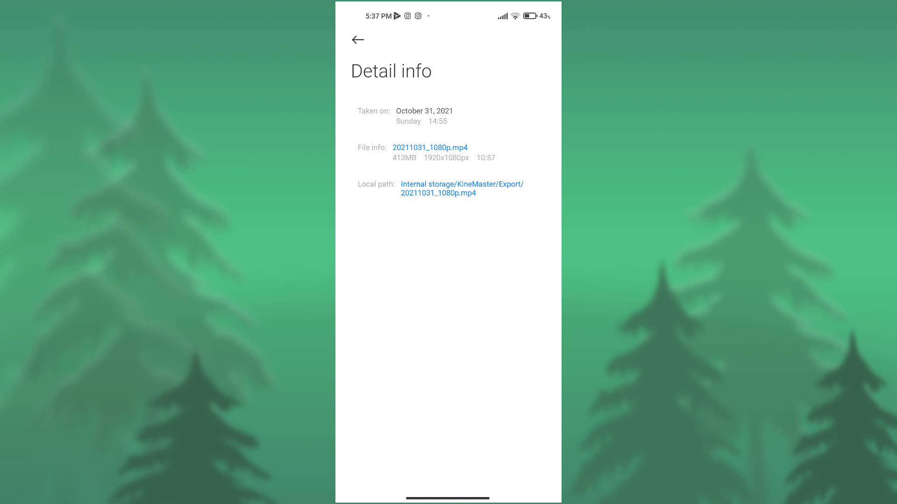
- Return to the 413MB video, share it to WhatsApp, and select Mama as recipient
left_click_drag(559, 369, 518, 369)
left_click(377, 464)
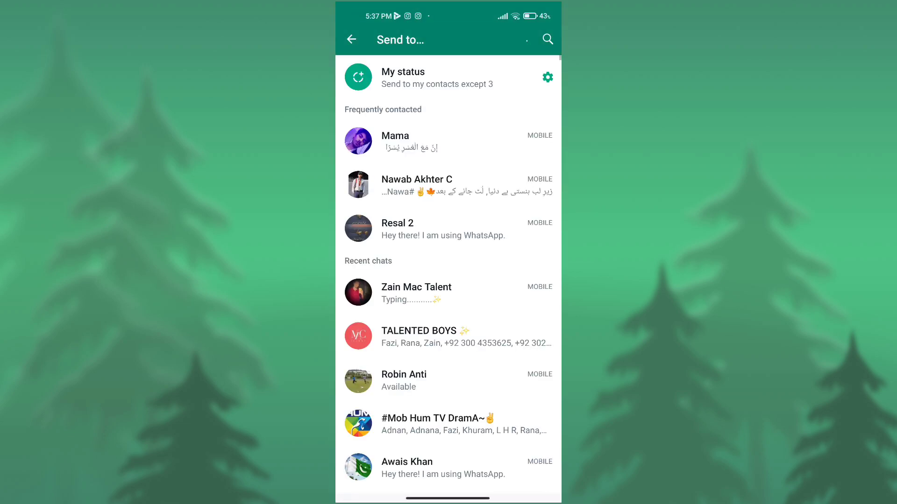
left_click(501, 140)
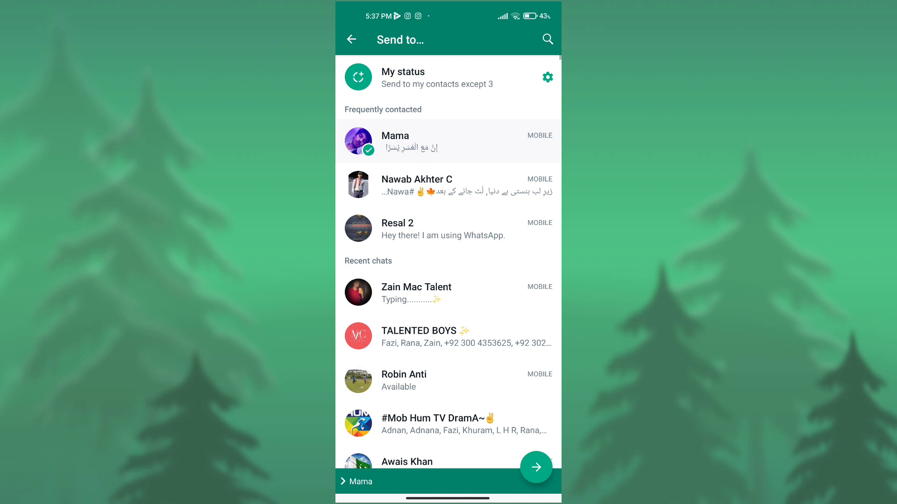
- Continue to the video preview and send the 413MB video to Mama
left_click(536, 468)
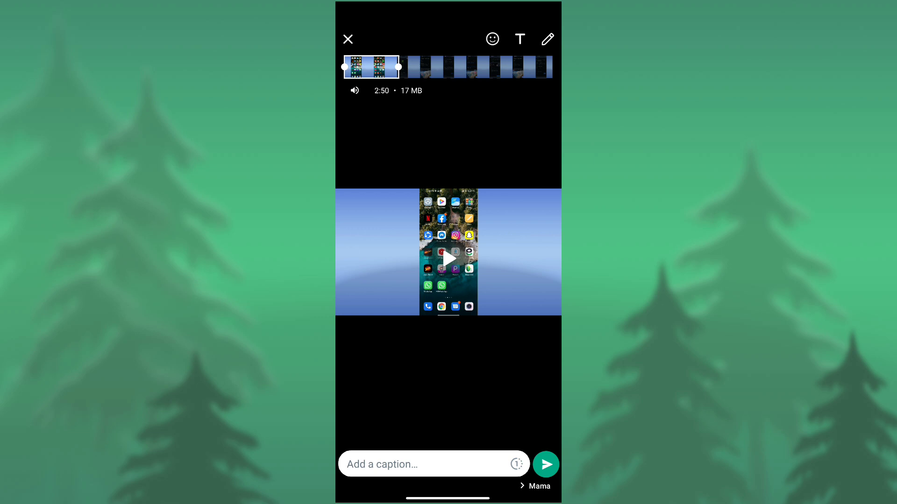
left_click(386, 36)
left_click(380, 34)
left_click(371, 121)
left_click(507, 112)
left_click(545, 464)
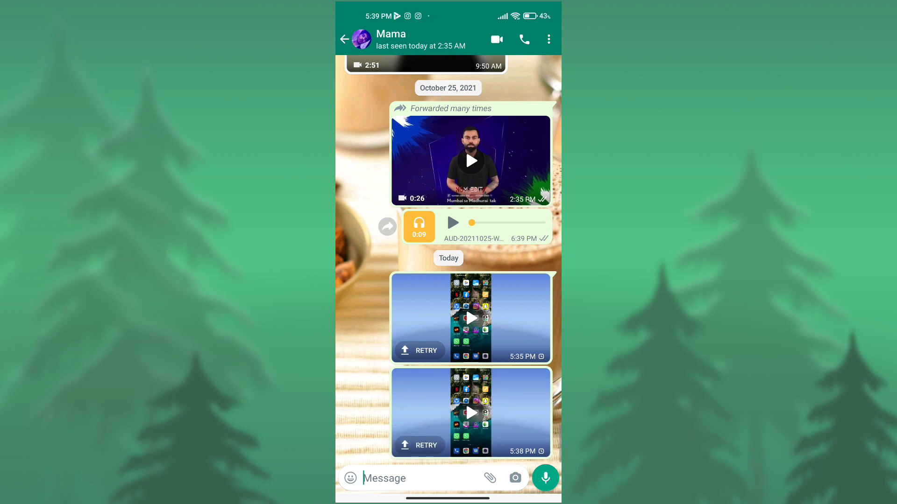
- Leave the Mama chat with its failed 5:38 PM upload and go to the MIUI home screen
left_click_drag(447, 498, 447, 327)
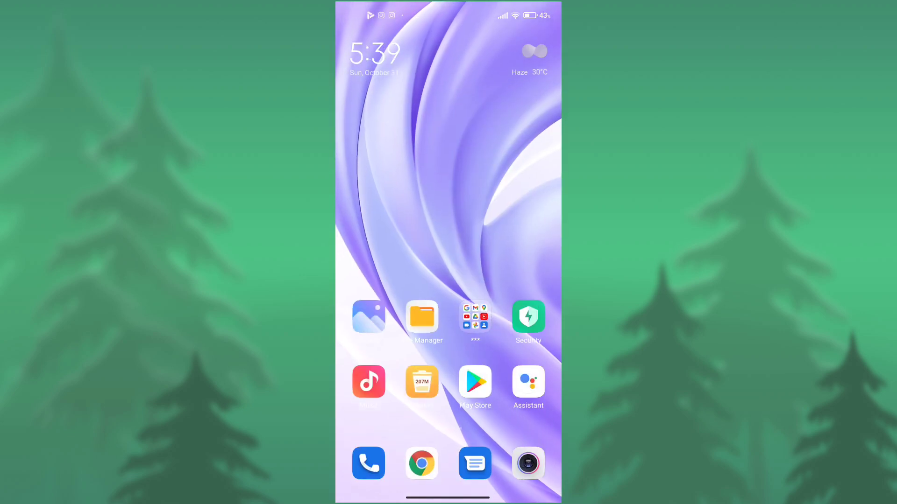